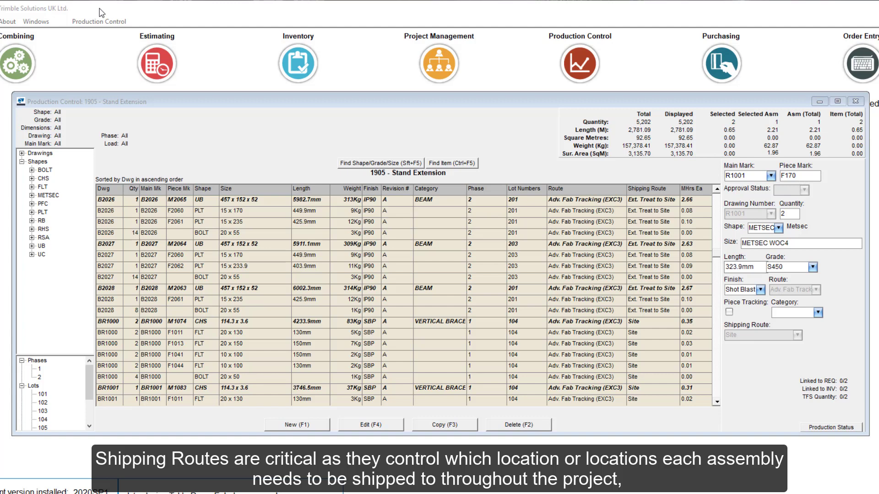
# Step: Review the destinations of the Site and Ext. Treat to Site shipping routes
pyautogui.click(99, 22)
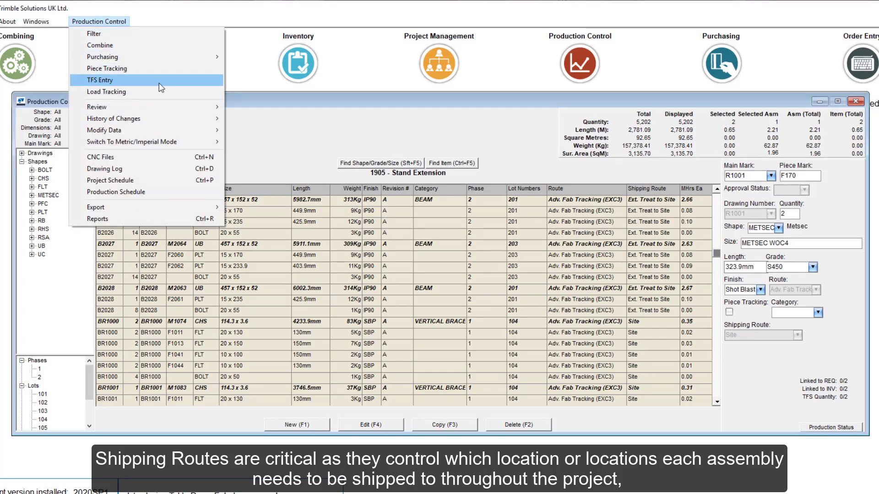
pyautogui.moveTo(201, 108)
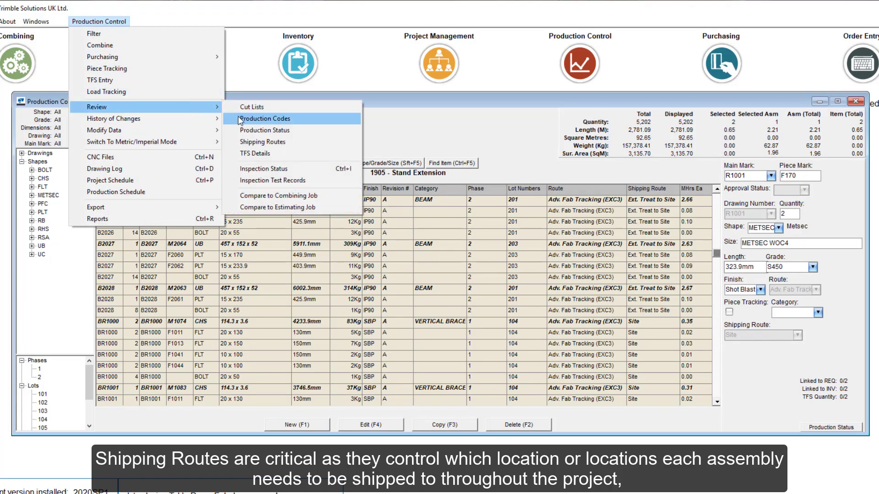
pyautogui.click(269, 142)
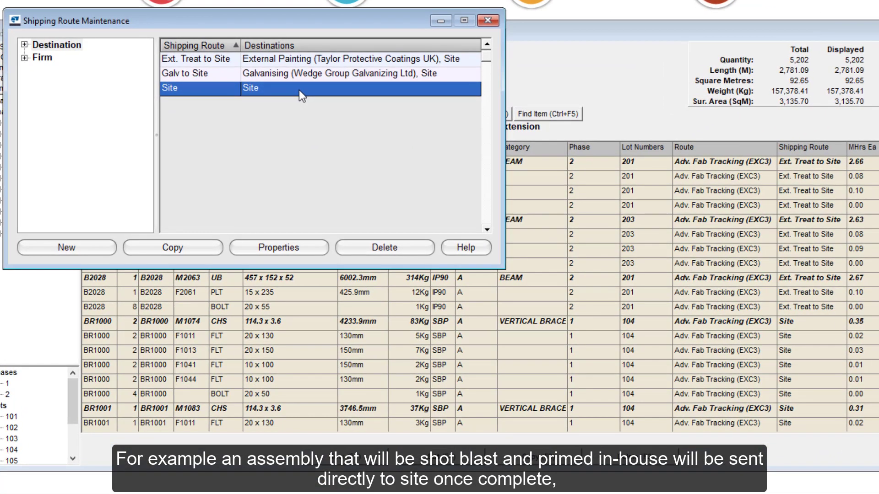
pyautogui.doubleClick(286, 111)
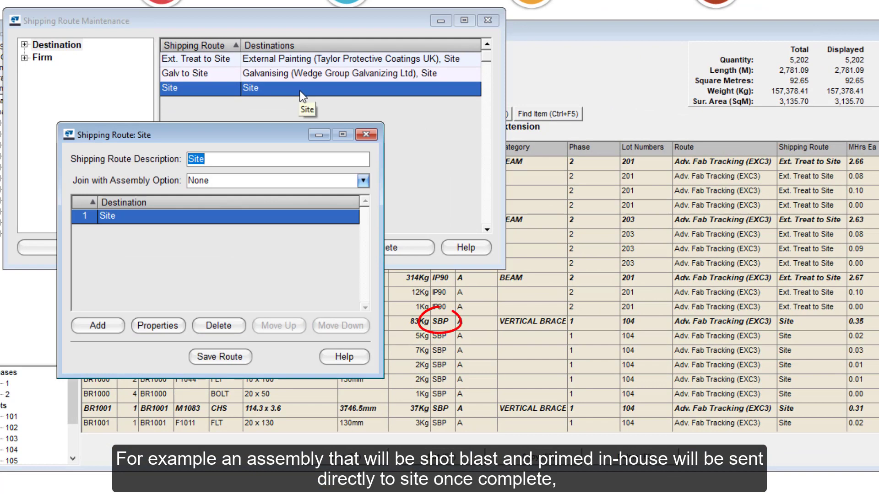
pyautogui.click(367, 135)
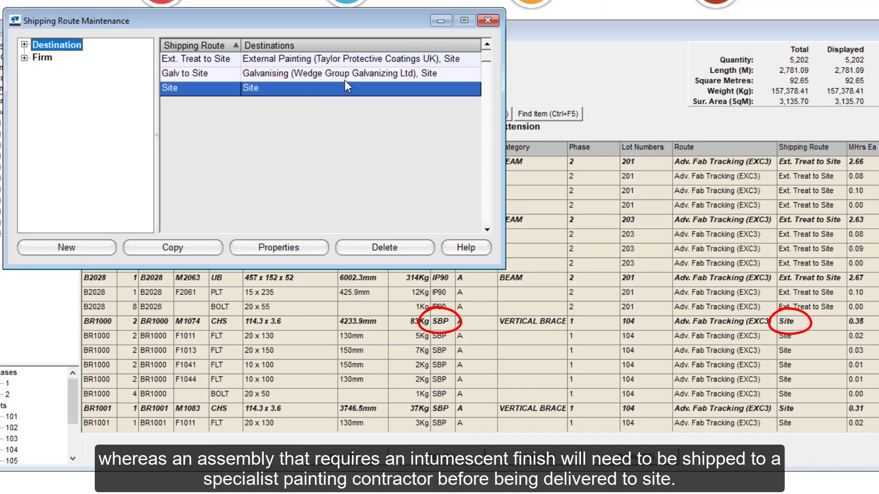
pyautogui.click(339, 61)
pyautogui.doubleClick(338, 61)
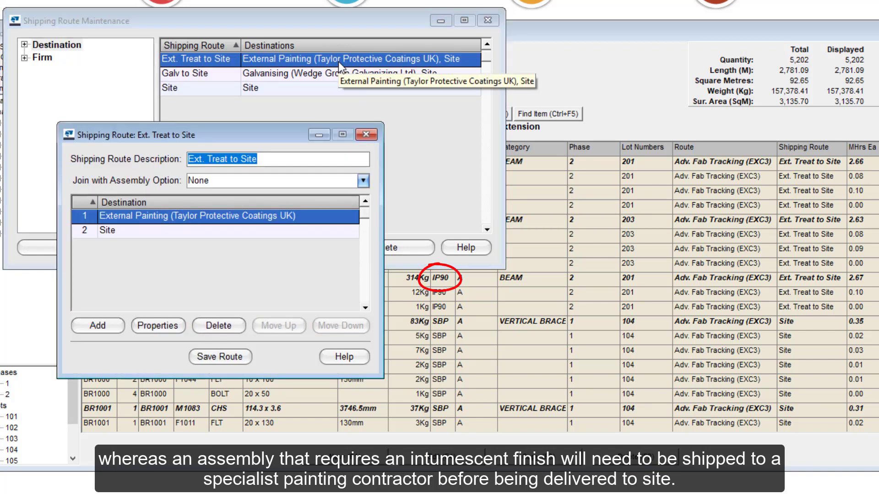
pyautogui.click(366, 134)
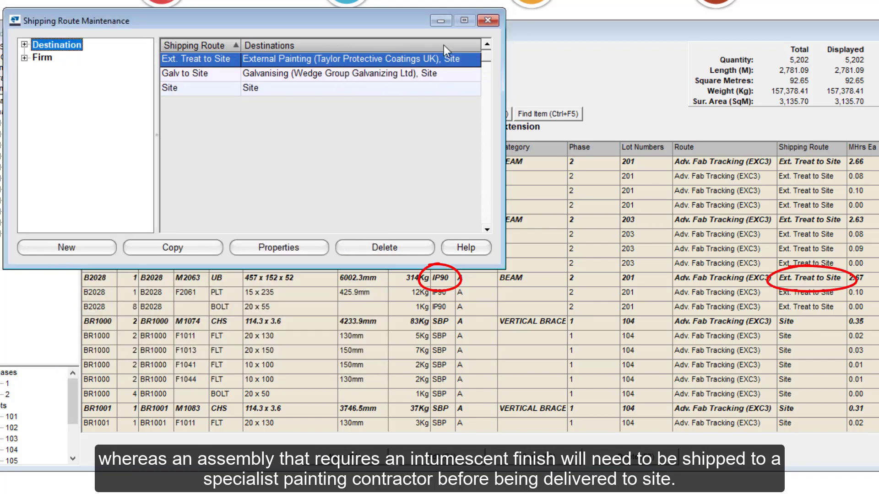
pyautogui.click(493, 21)
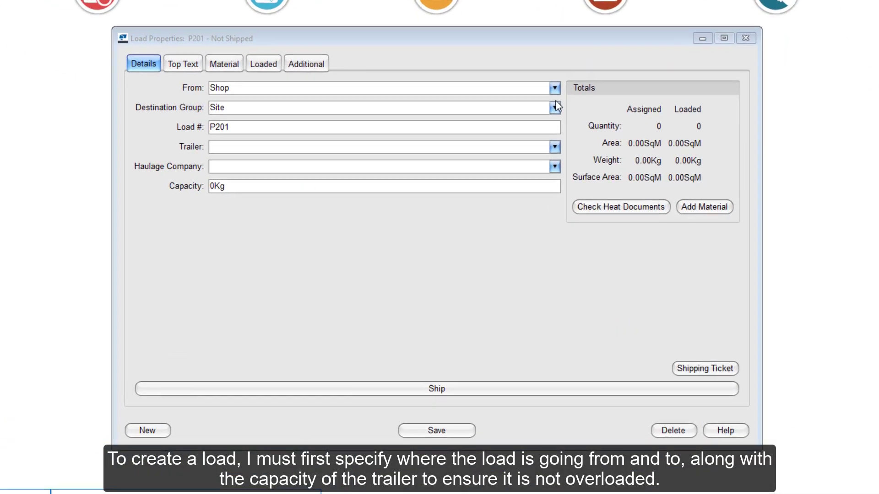
# Step: Set load P201's destination group to External Painting and its trailer to P0WR FB2
pyautogui.click(524, 140)
pyautogui.click(548, 133)
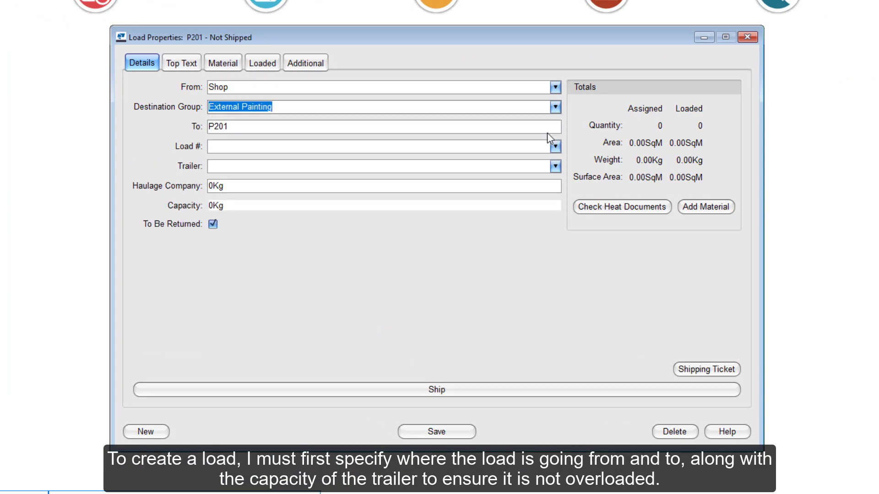
pyautogui.click(555, 167)
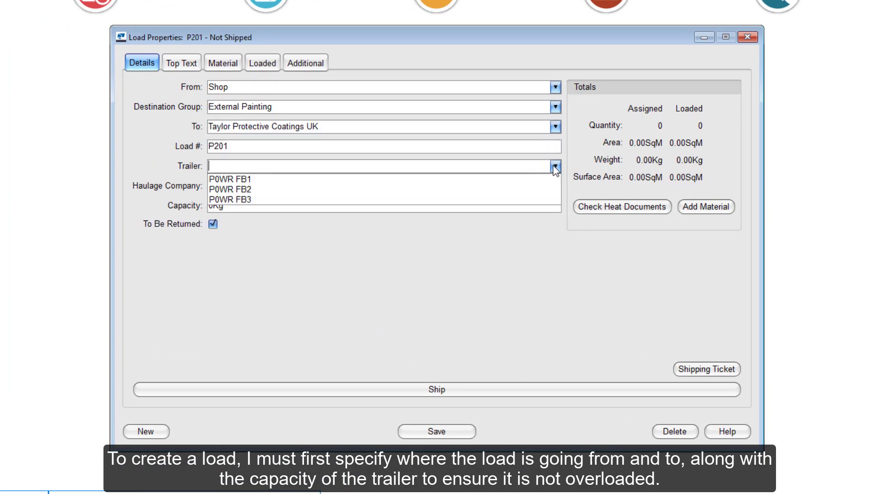
pyautogui.click(544, 188)
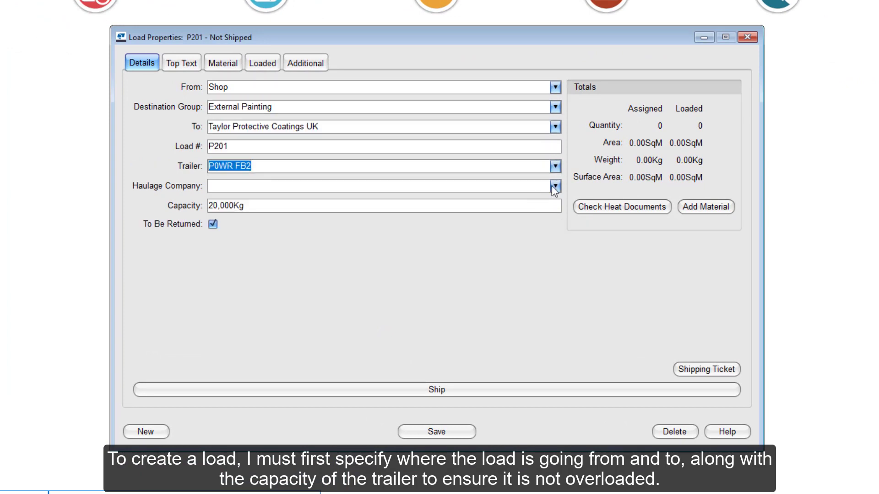
# Step: Filter material to lot 201 and add all its marks to load P201
pyautogui.click(699, 213)
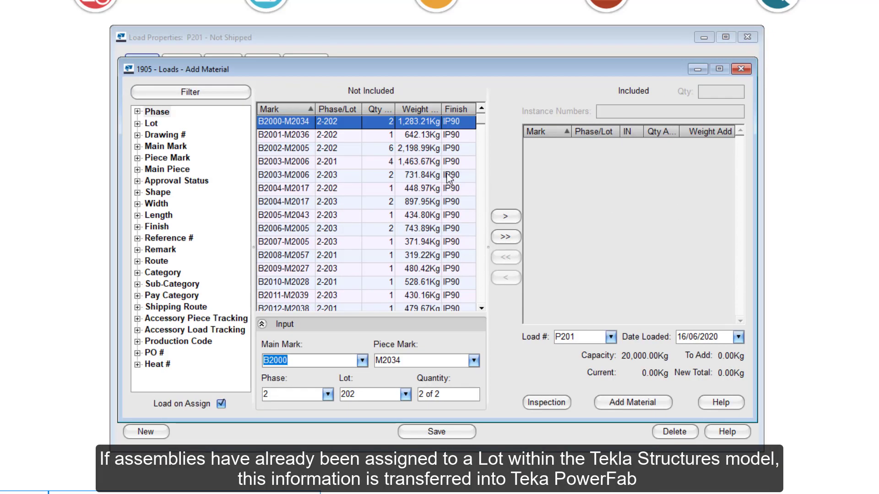
pyautogui.click(137, 123)
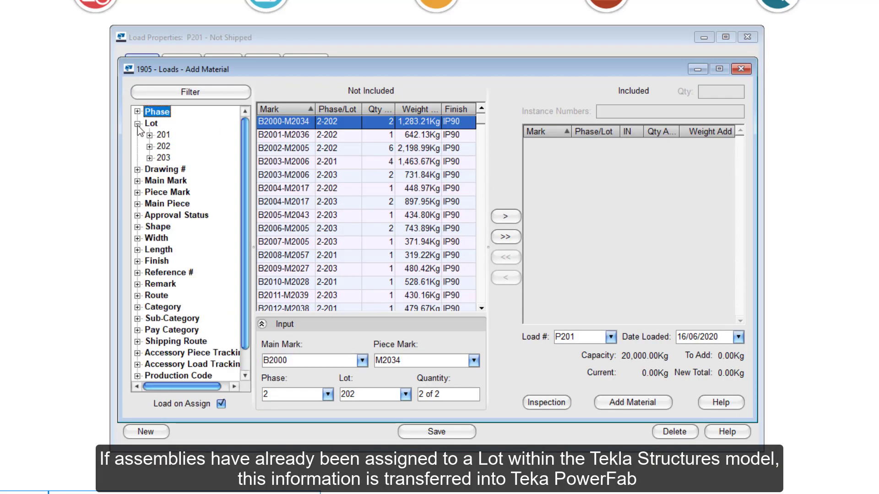
pyautogui.click(163, 135)
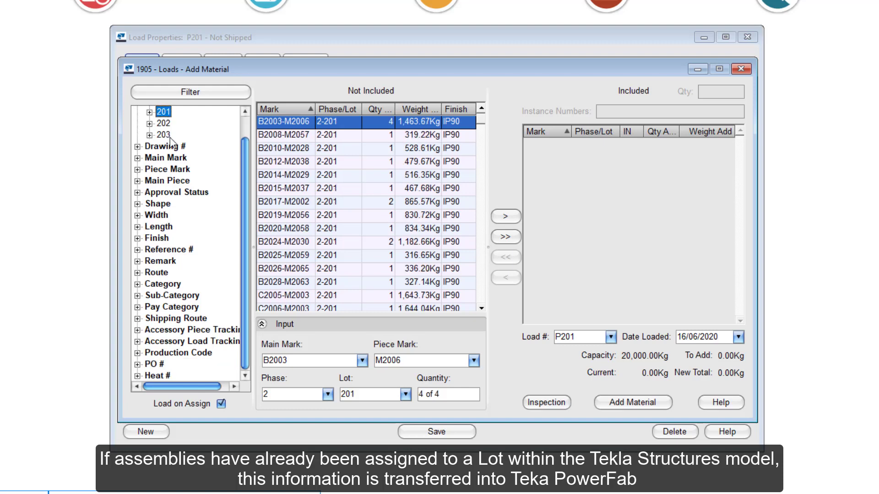
pyautogui.click(504, 237)
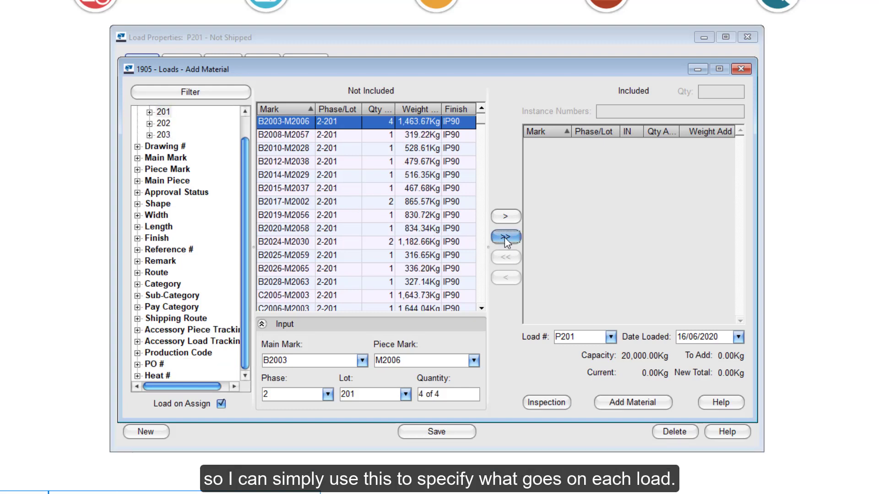
pyautogui.click(626, 405)
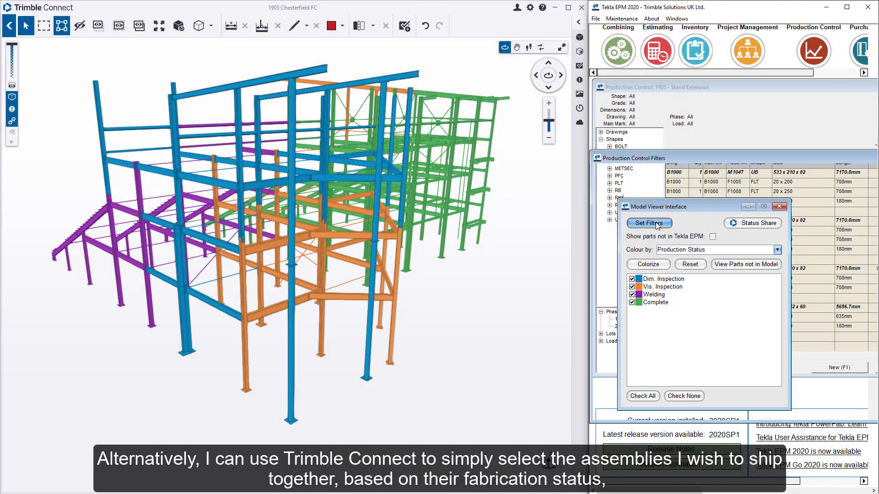
# Step: Apply a Finish filter to the model that excludes Shot Blast & Primed
pyautogui.click(657, 224)
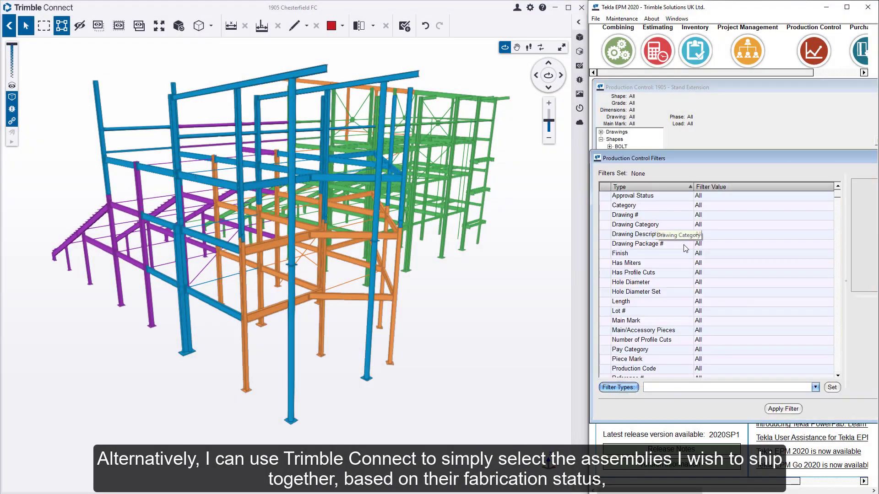
pyautogui.doubleClick(716, 253)
pyautogui.click(780, 248)
pyautogui.doubleClick(781, 248)
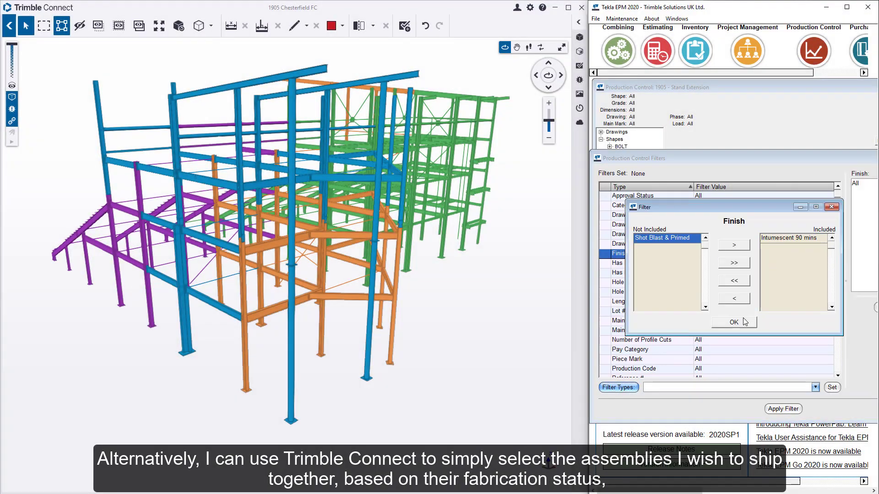
pyautogui.click(733, 322)
pyautogui.click(786, 408)
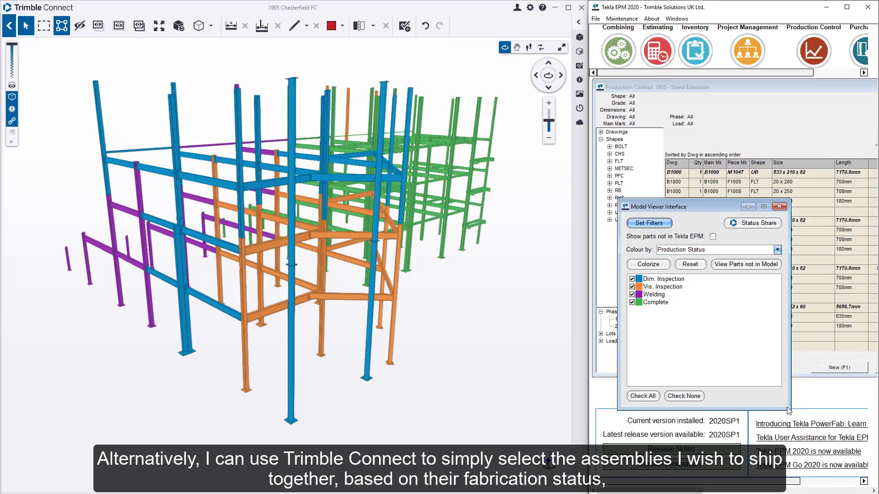
# Step: Select the blue column-and-beam assemblies and the orange column in the model
pyautogui.click(244, 328)
pyautogui.keyDown('ctrl'); pyautogui.click(243, 329); pyautogui.keyUp('ctrl')
pyautogui.keyDown('ctrl'); pyautogui.click(291, 316); pyautogui.keyUp('ctrl')
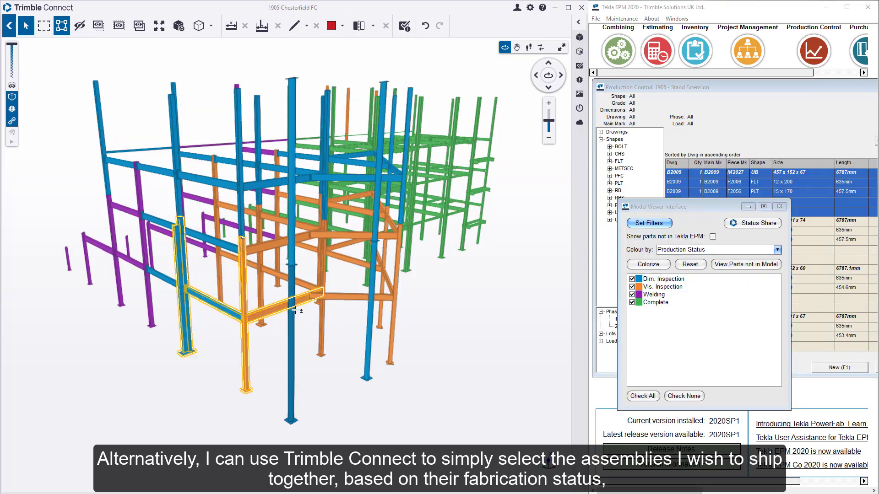
pyautogui.keyDown('ctrl'); pyautogui.click(323, 315); pyautogui.keyUp('ctrl')
pyautogui.keyDown('ctrl'); pyautogui.click(372, 316); pyautogui.keyUp('ctrl')
pyautogui.keyDown('ctrl'); pyautogui.click(391, 320); pyautogui.keyUp('ctrl')
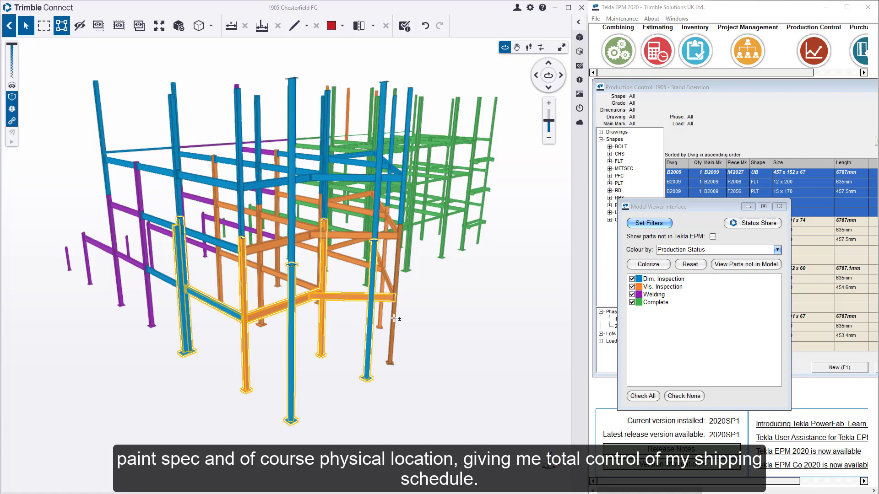
pyautogui.click(764, 87)
pyautogui.click(746, 19)
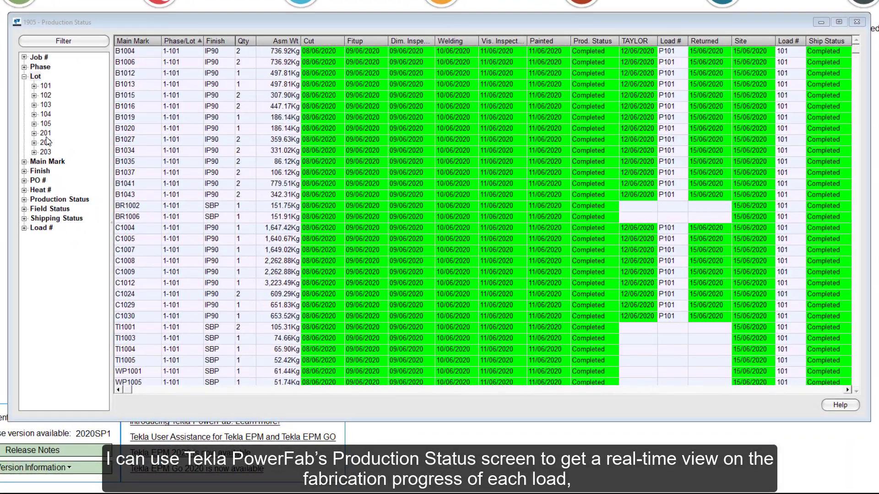
# Step: Filter the Production Status view to lot 201 assemblies
pyautogui.click(45, 134)
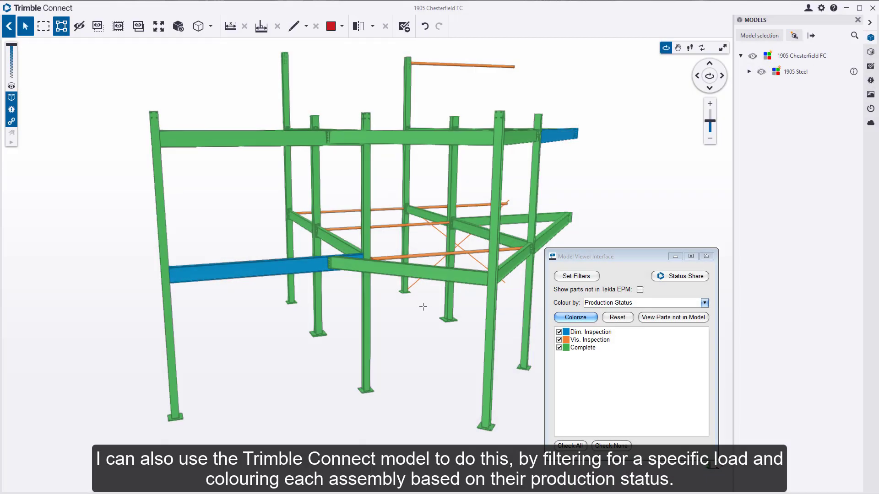
# Step: Orbit the model, select blue beam B2020 and show its properties in the Objects panel
pyautogui.moveTo(423, 306); pyautogui.dragTo(397, 284)
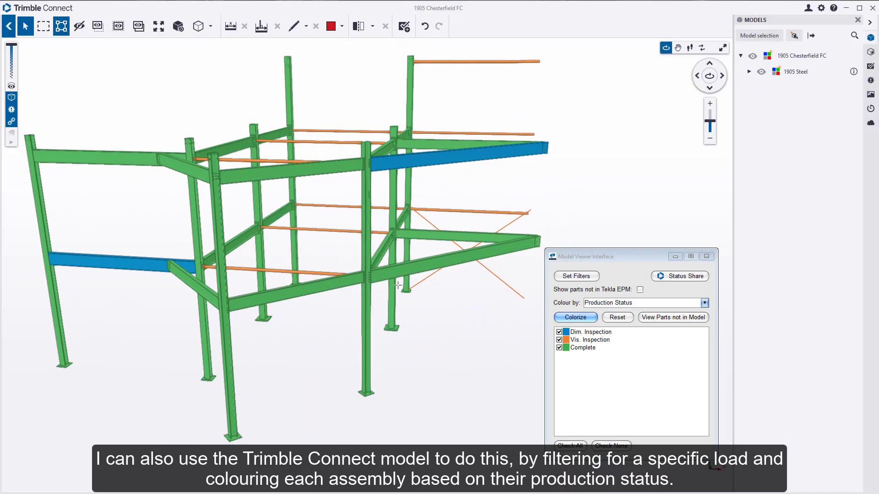
pyautogui.click(441, 158)
pyautogui.click(450, 172)
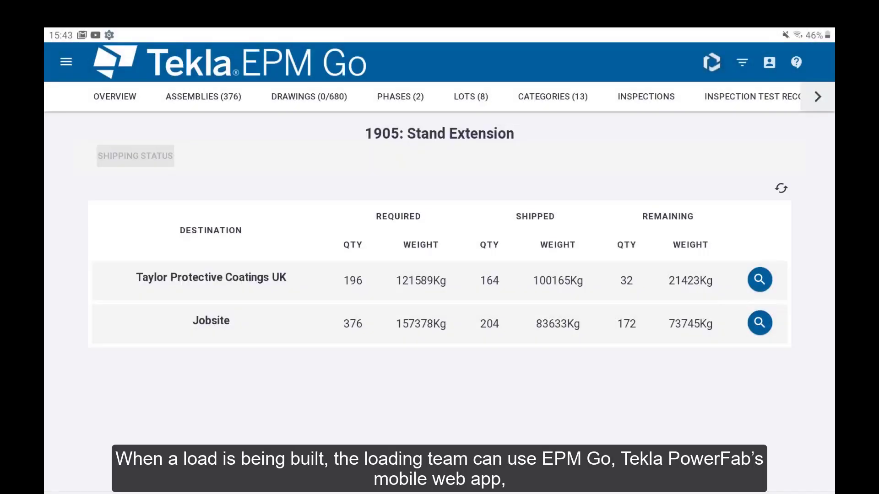
# Step: From the Jobsite loads, open and browse the material list for load 201
pyautogui.click(760, 323)
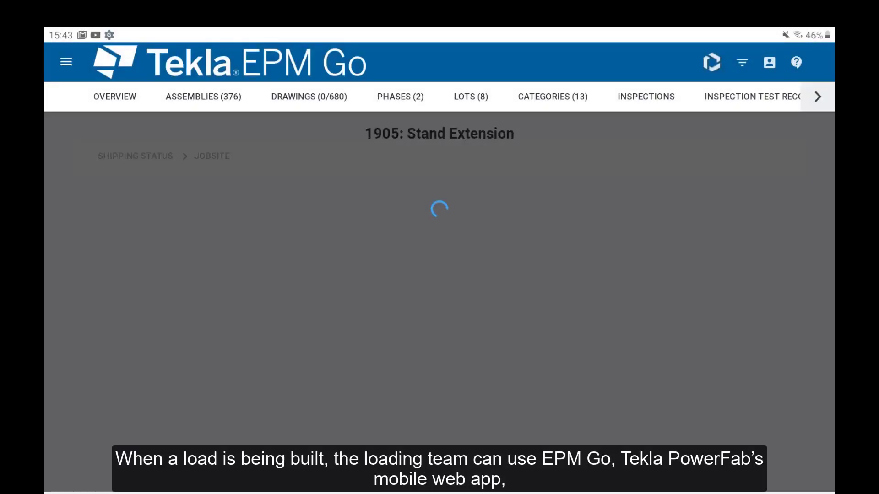
pyautogui.scroll(-3, 439, 265)
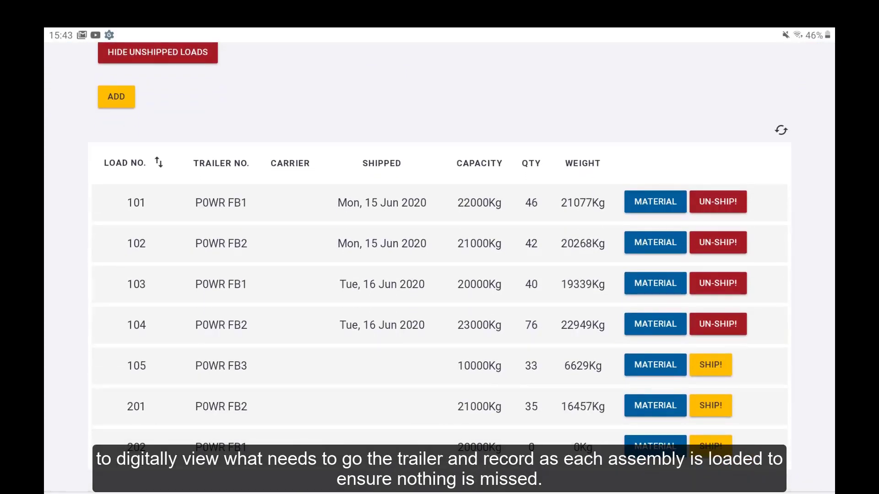
pyautogui.click(655, 406)
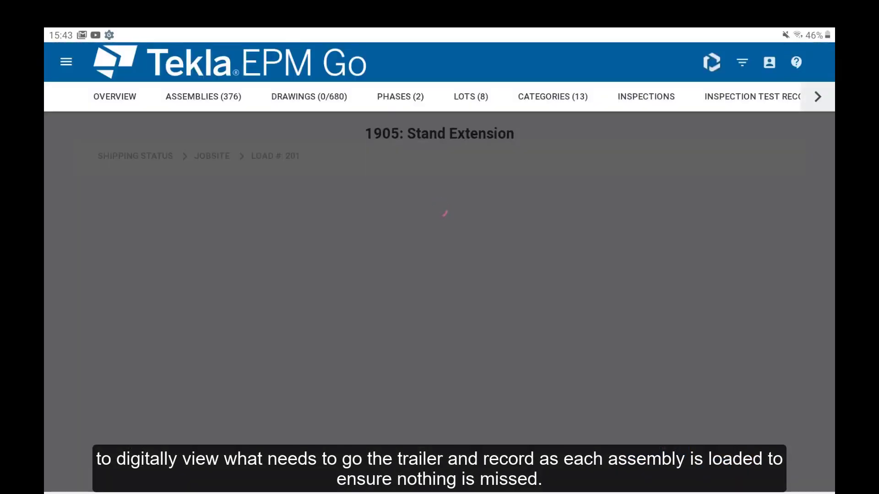
pyautogui.scroll(-4, 440, 275)
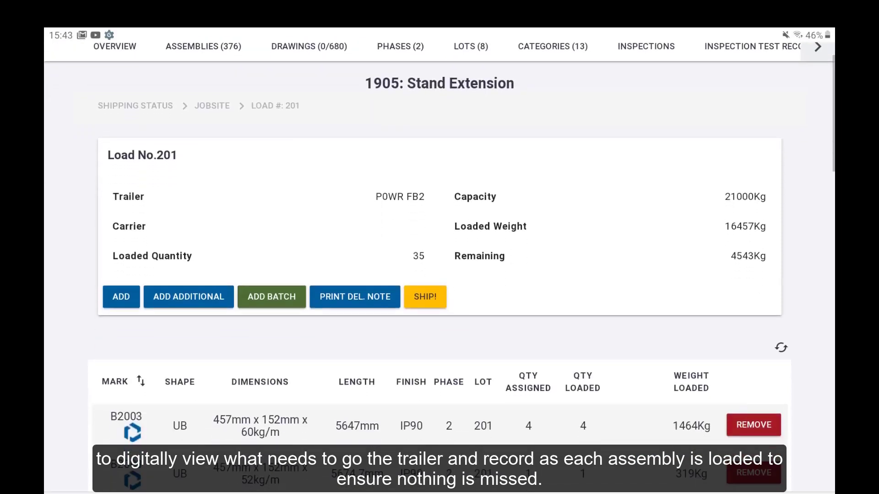
pyautogui.scroll(5, 439, 266)
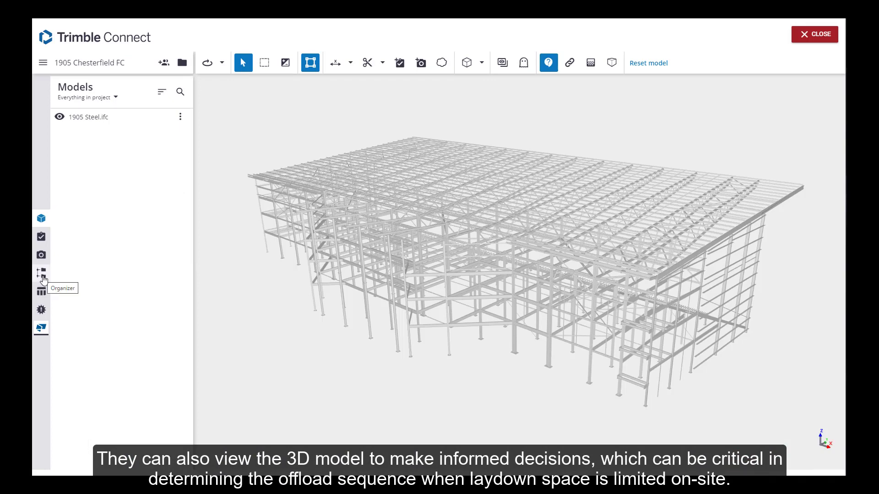
# Step: Highlight lot 201's members via the Tekla EPM Lot organizer group, then clear the selection
pyautogui.click(41, 273)
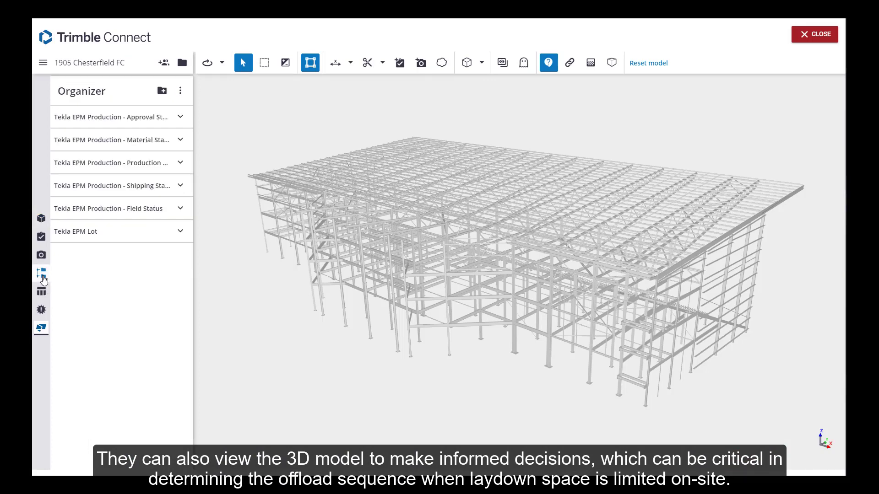
pyautogui.click(180, 231)
pyautogui.click(166, 359)
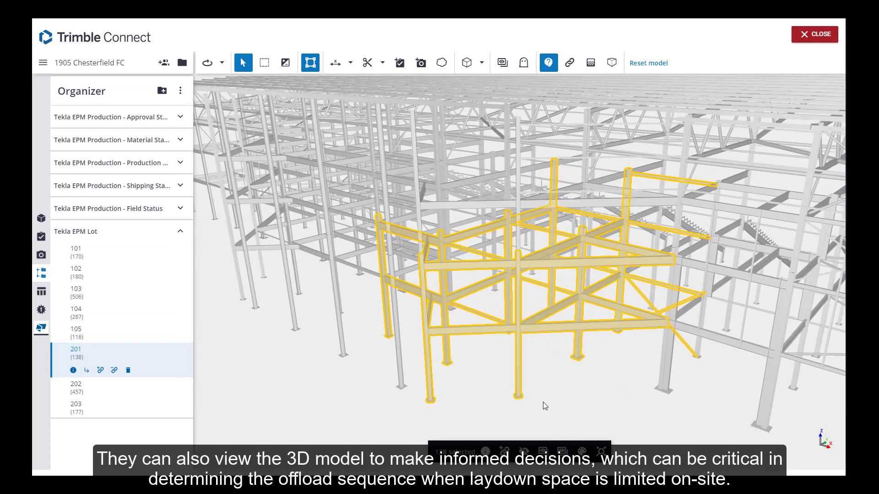
pyautogui.click(517, 386)
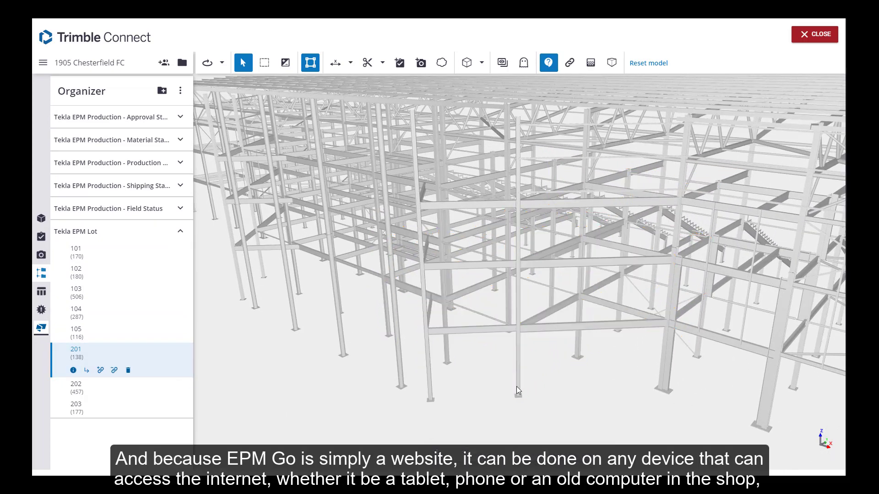
# Step: Select column C2018 and expand piece M2044 in its Tekla EPM production details
pyautogui.scroll(2, 518, 386)
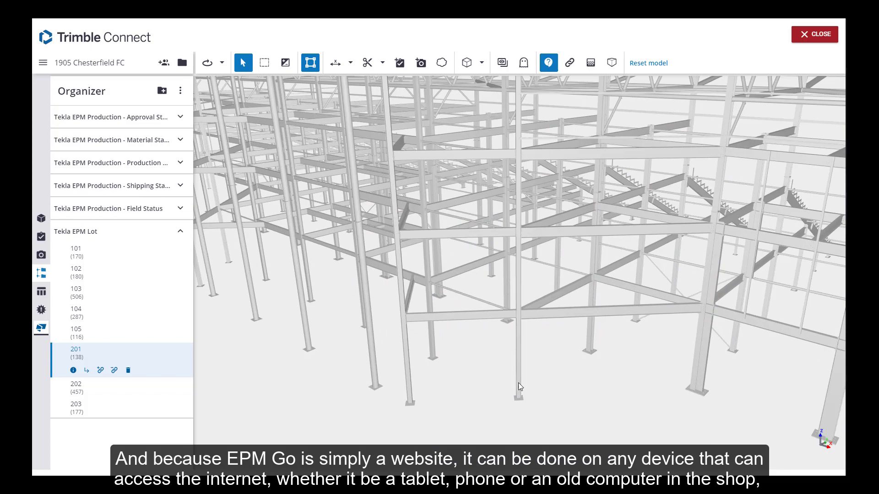
pyautogui.click(518, 383)
pyautogui.scroll(1, 518, 386)
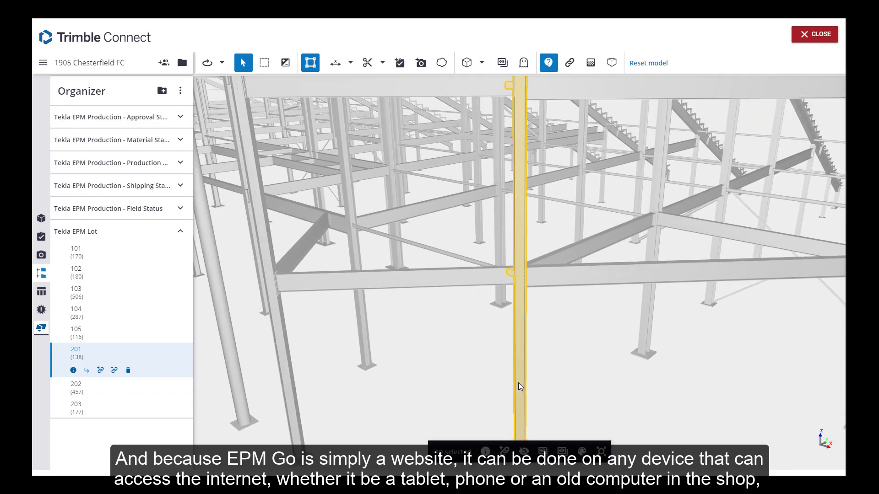
pyautogui.click(42, 329)
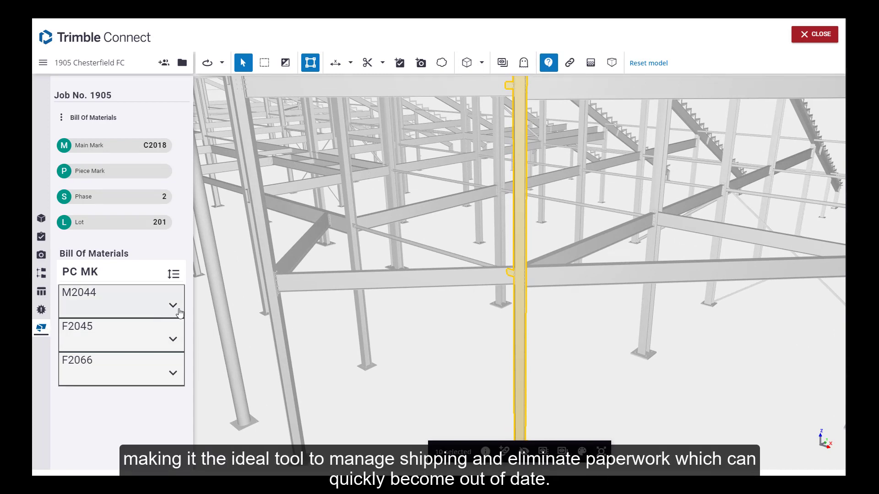
pyautogui.click(173, 306)
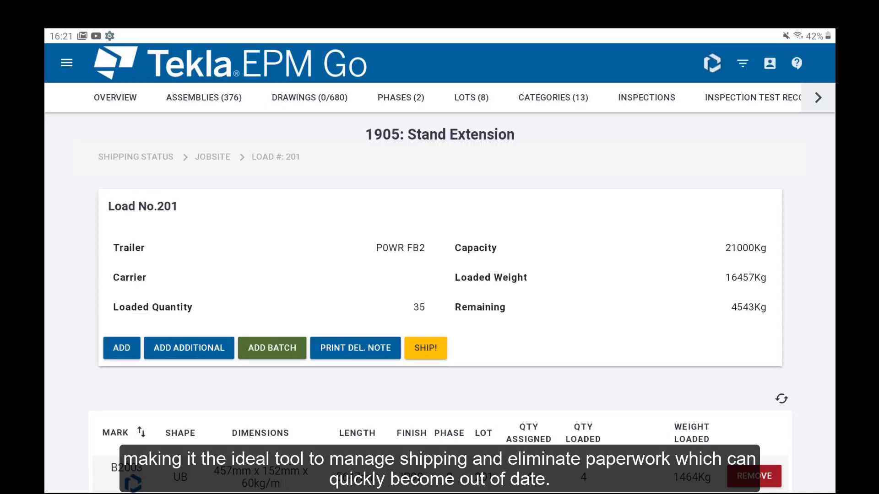
# Step: Load one C2006 column onto Load 201
pyautogui.scroll(-13, 439, 268)
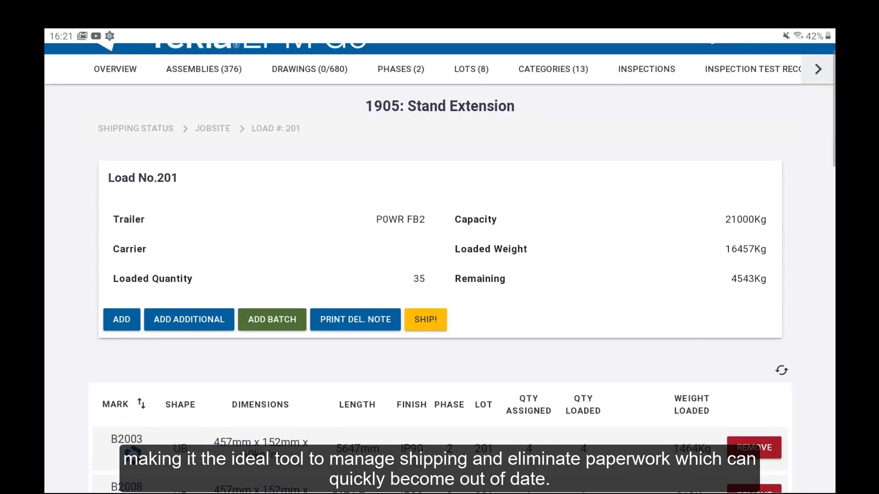
pyautogui.scroll(-8, 439, 267)
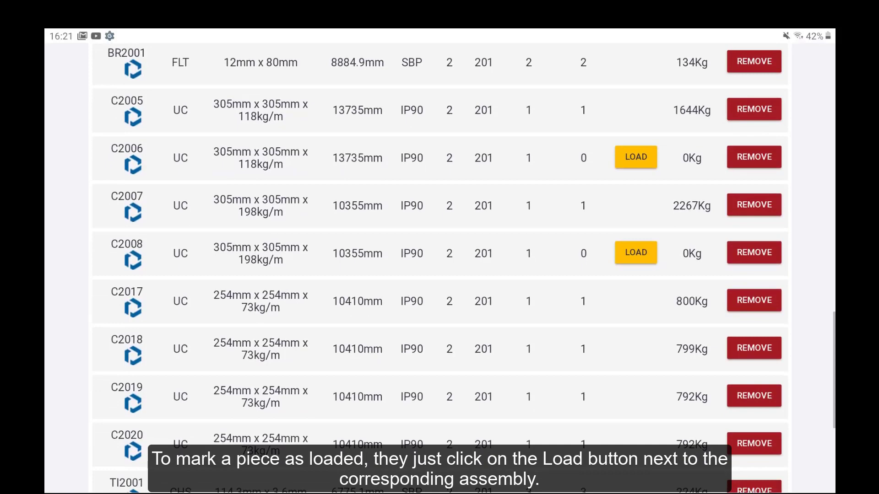
pyautogui.click(635, 157)
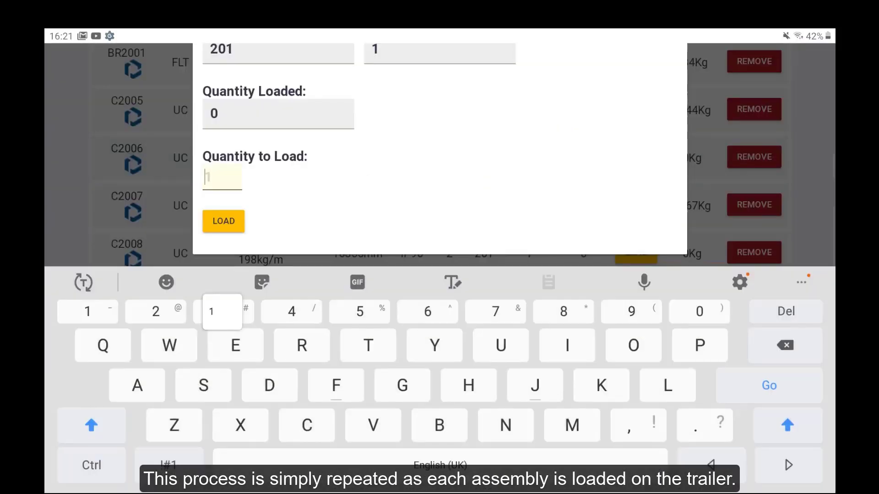
pyautogui.write('1')
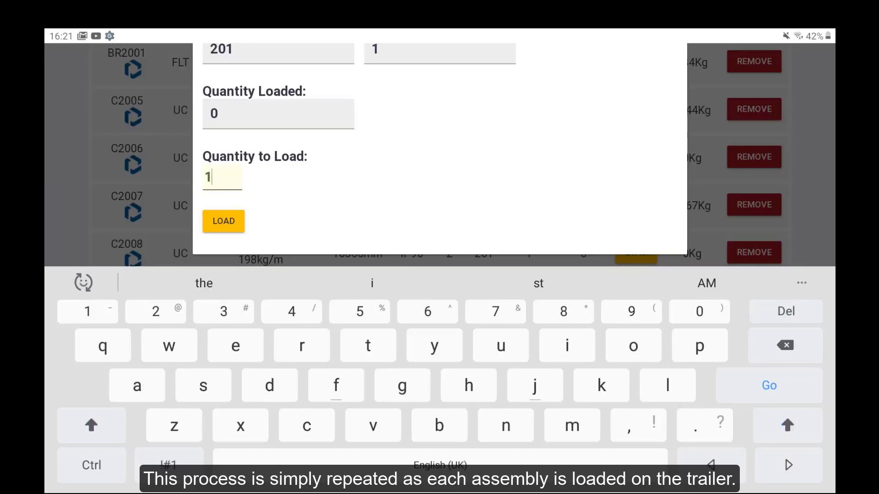
pyautogui.press('Return')
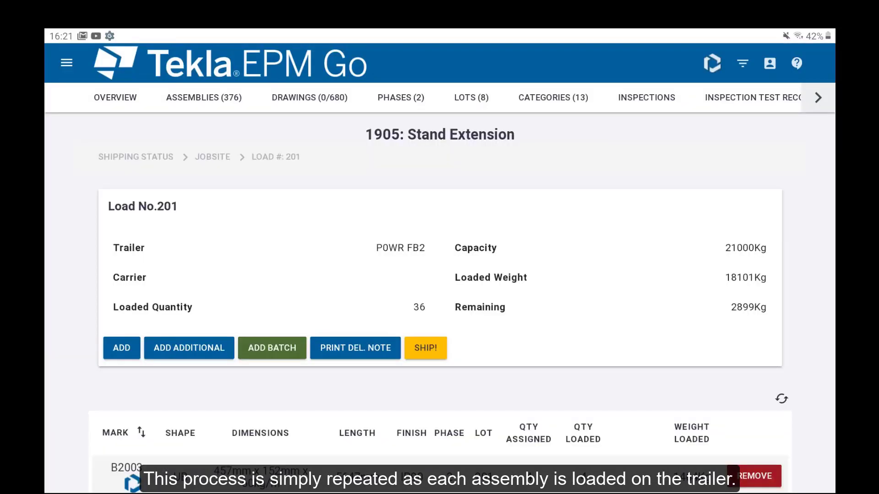
# Step: Remove one C2008 column from Load 201
pyautogui.scroll(-15, 440, 275)
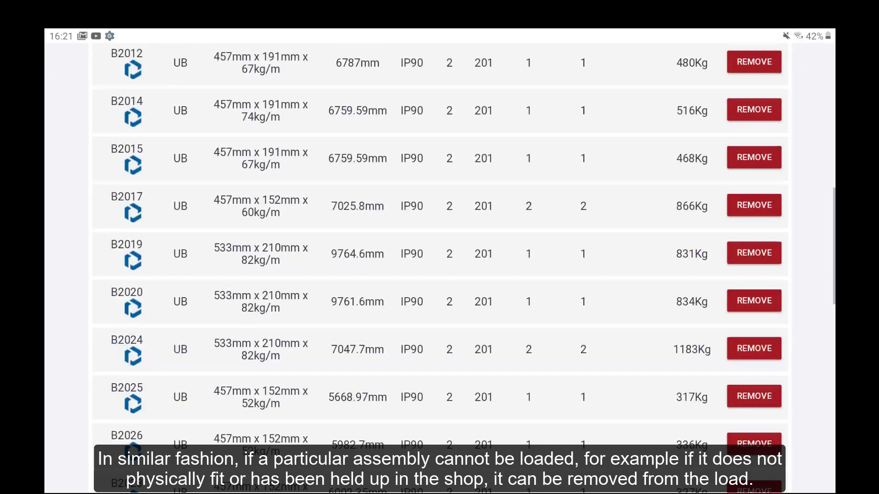
pyautogui.click(754, 304)
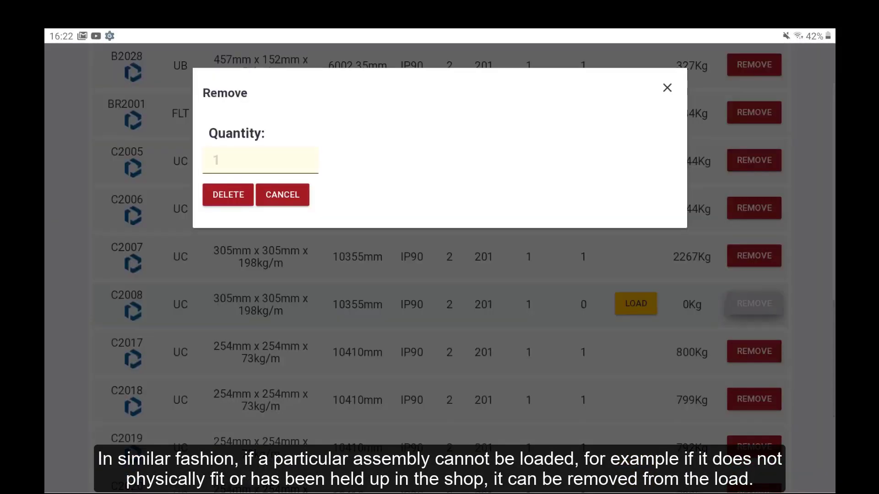
pyautogui.click(260, 160)
pyautogui.write('1')
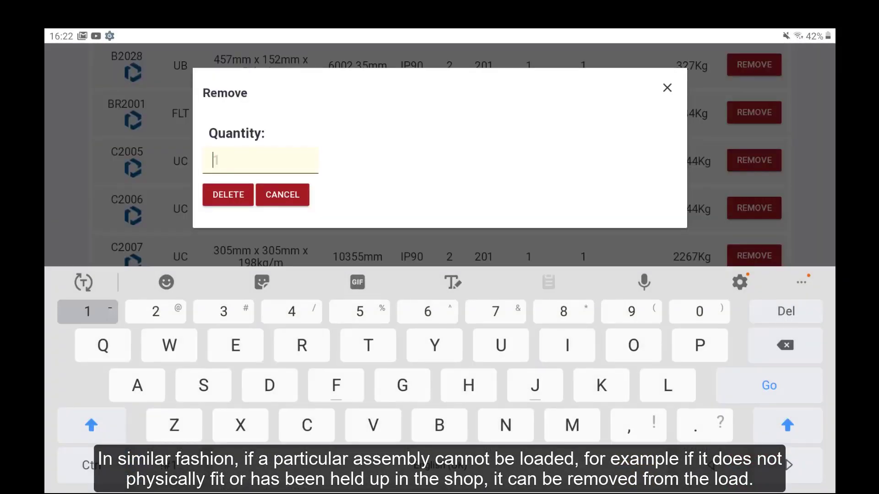
pyautogui.click(228, 195)
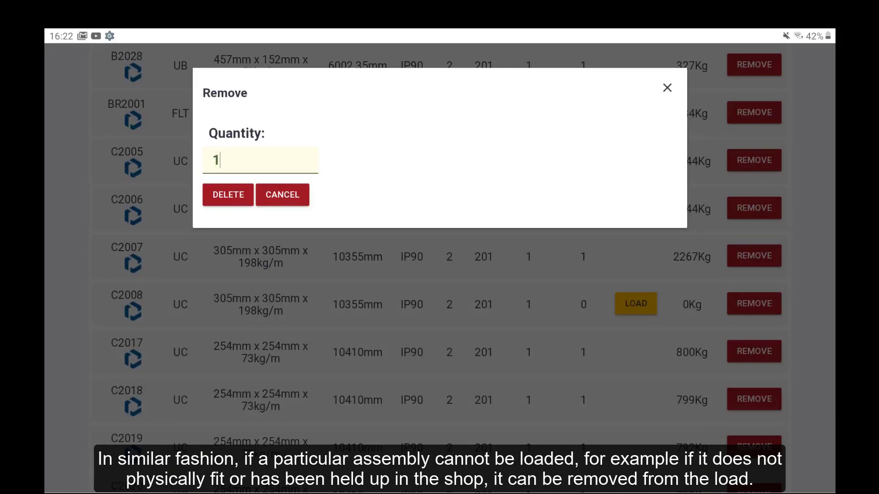
pyautogui.click(520, 292)
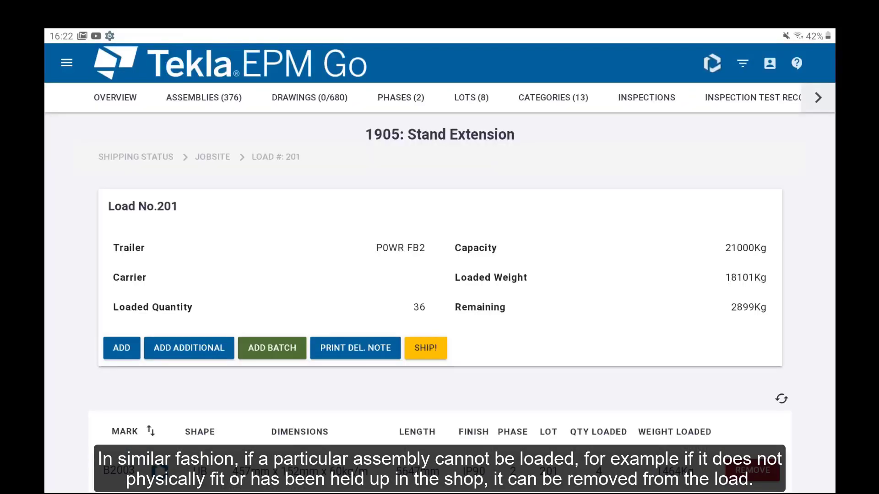
pyautogui.click(188, 348)
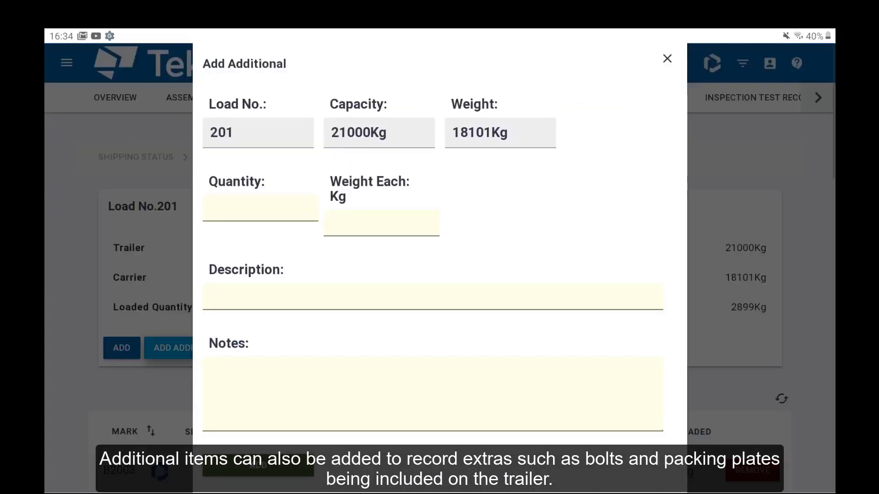
# Step: Add 20 'Packing plates' at 0.24 kg each as an additional item on Load 201
pyautogui.click(260, 208)
pyautogui.write('200.24')
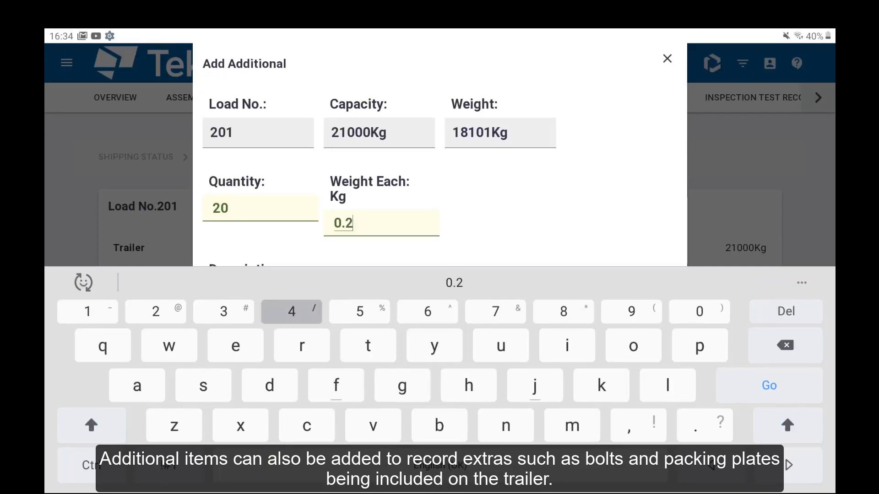
pyautogui.press('Return')
pyautogui.click(412, 295)
pyautogui.write('Packing plat')
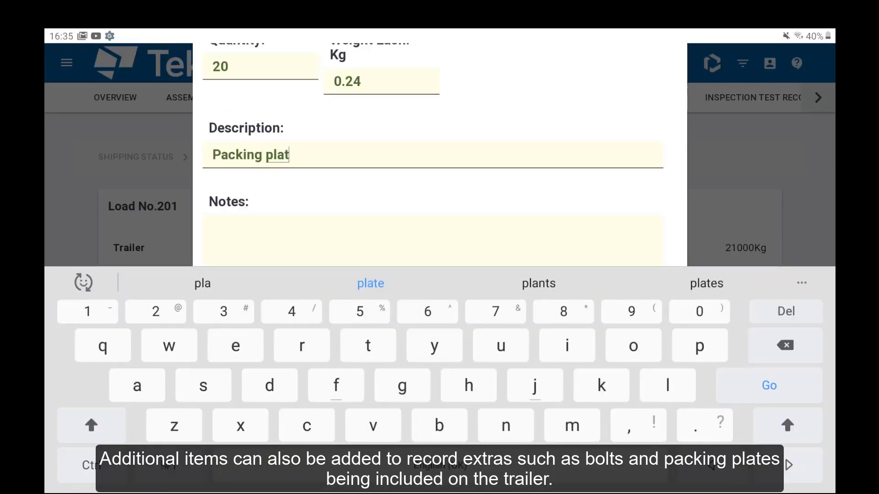
pyautogui.write('es')
pyautogui.press('Return')
pyautogui.click(255, 389)
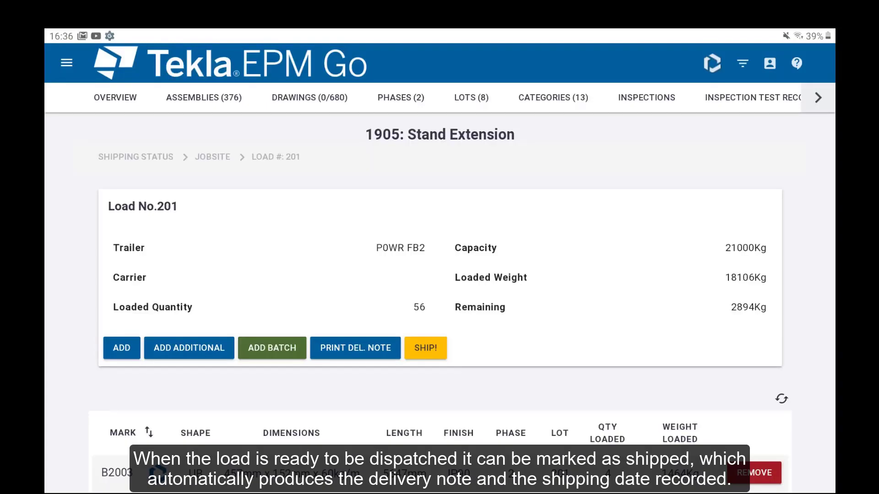
pyautogui.click(425, 348)
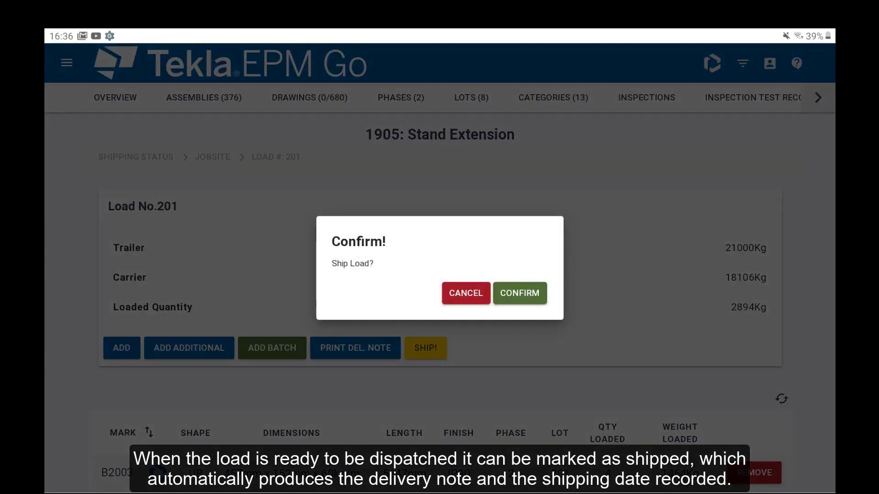
# Step: Confirm shipping Load 201 and scroll the shipping ticket down to the signature lines
pyautogui.click(519, 292)
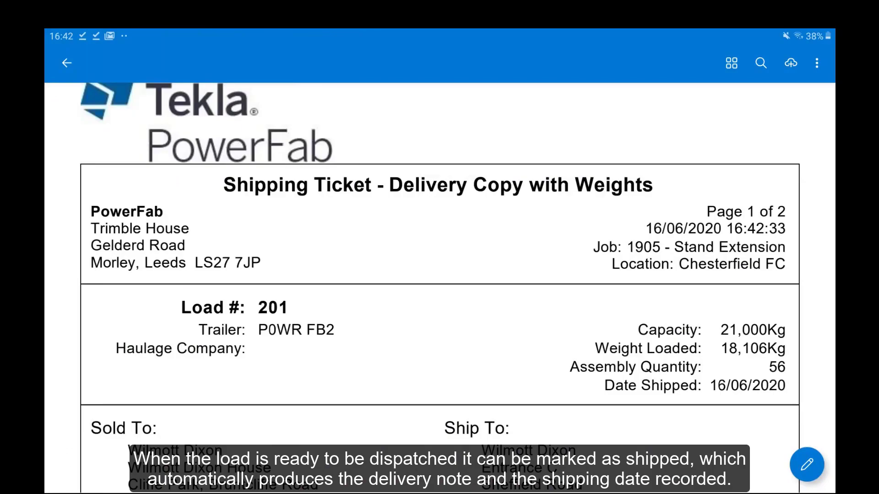
pyautogui.scroll(-15, 439, 274)
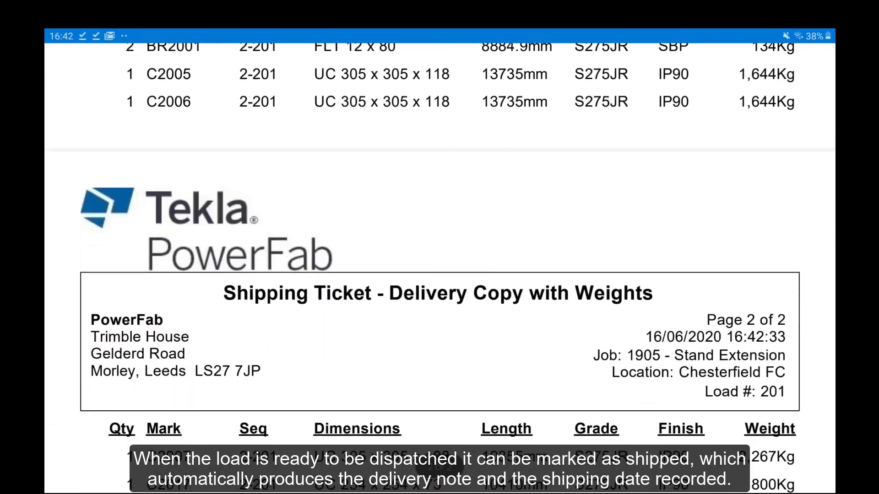
pyautogui.scroll(-15, 440, 266)
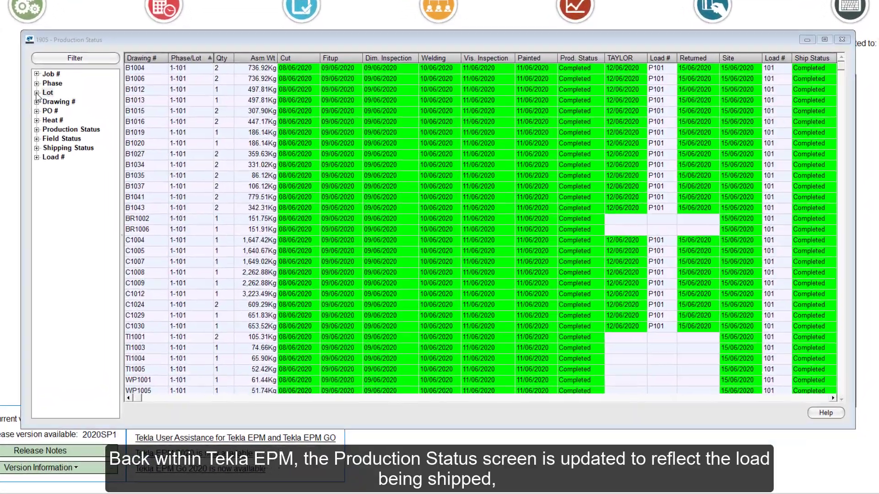
# Step: Expand Lot in the Production Status filter tree and pick 201
pyautogui.click(76, 130)
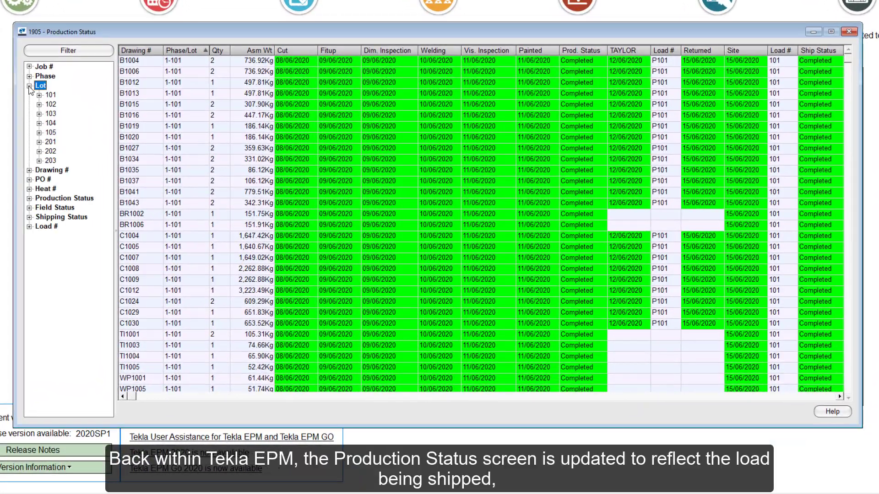
pyautogui.click(50, 142)
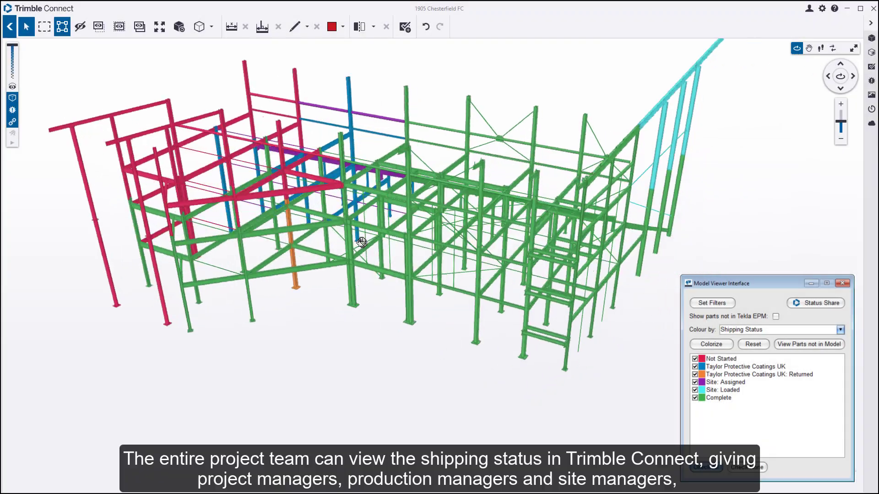
pyautogui.moveTo(361, 242); pyautogui.dragTo(661, 202)
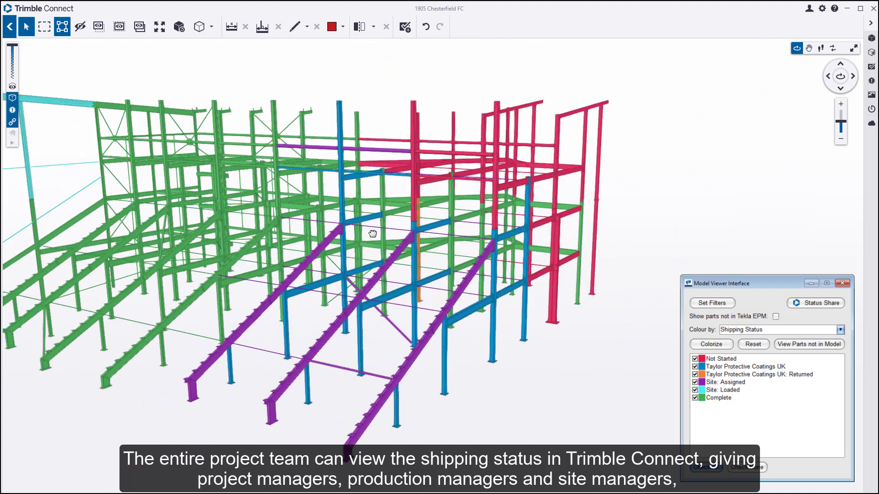
pyautogui.moveTo(373, 234); pyautogui.dragTo(530, 256)
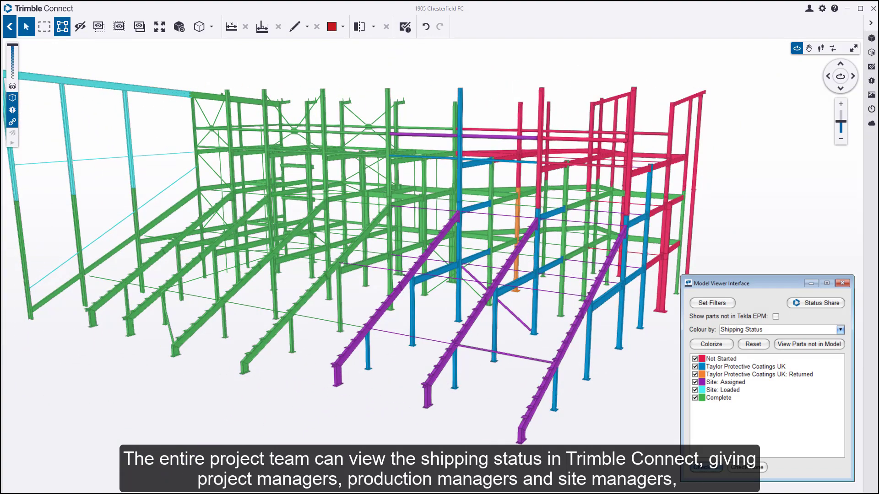
pyautogui.click(694, 359)
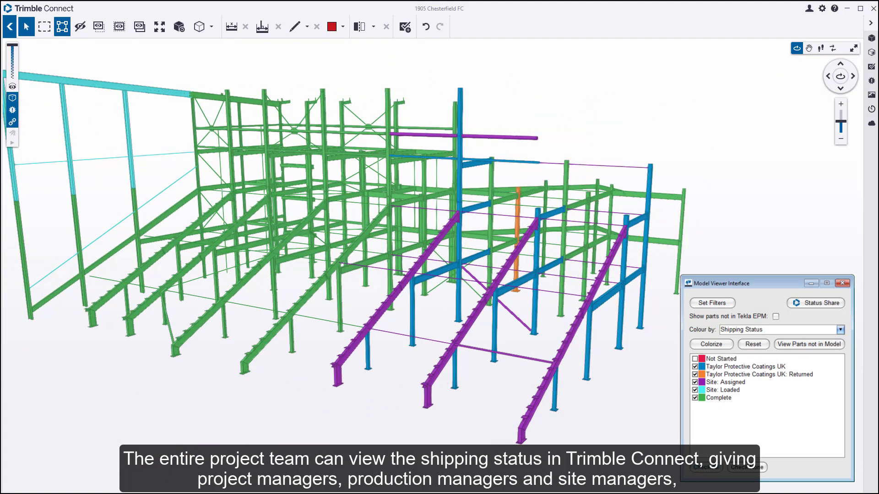
pyautogui.click(695, 382)
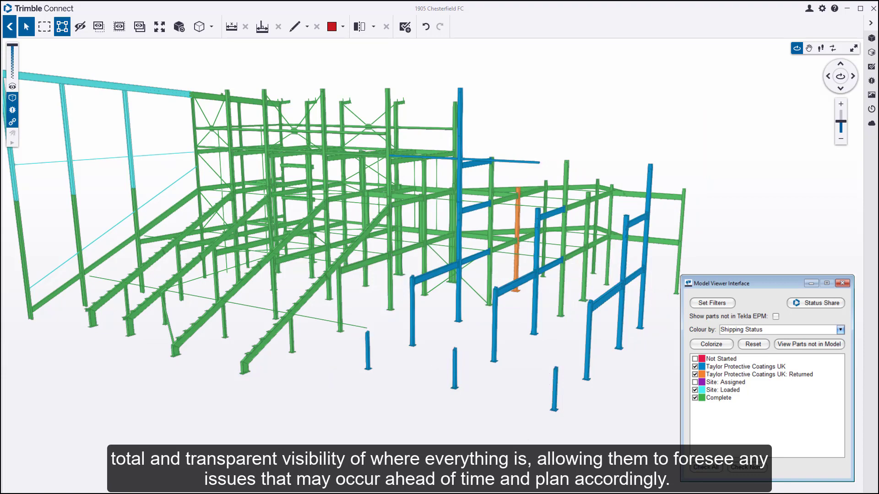
pyautogui.click(695, 390)
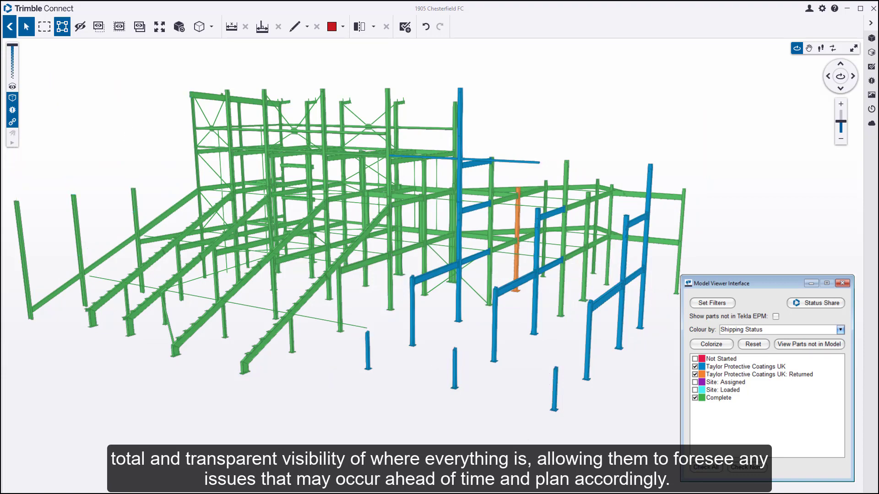
pyautogui.click(694, 366)
pyautogui.scroll(5, 522, 240)
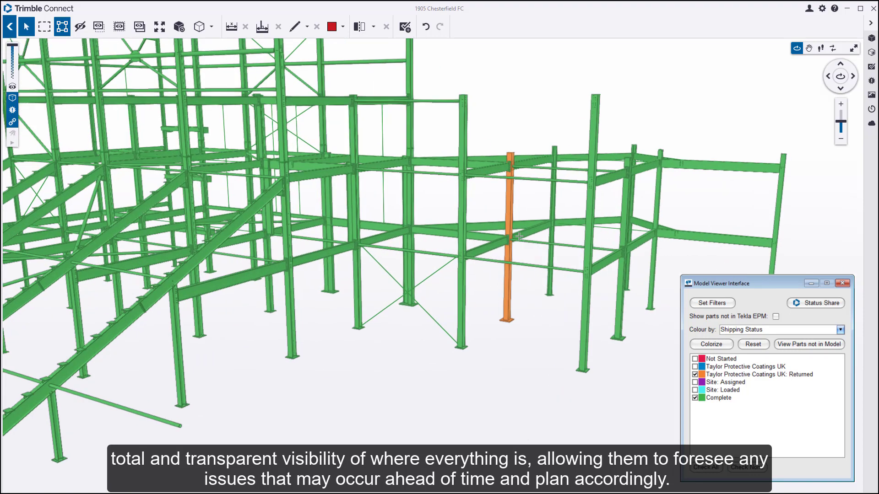
pyautogui.scroll(3, 520, 238)
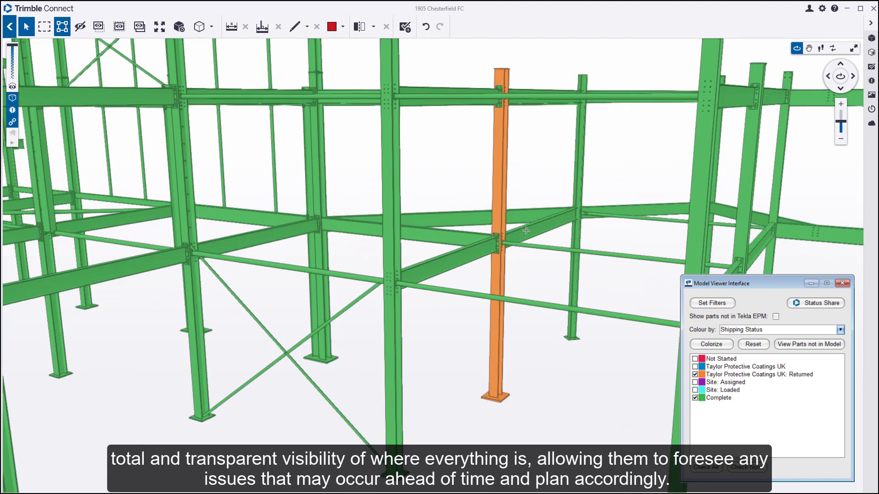